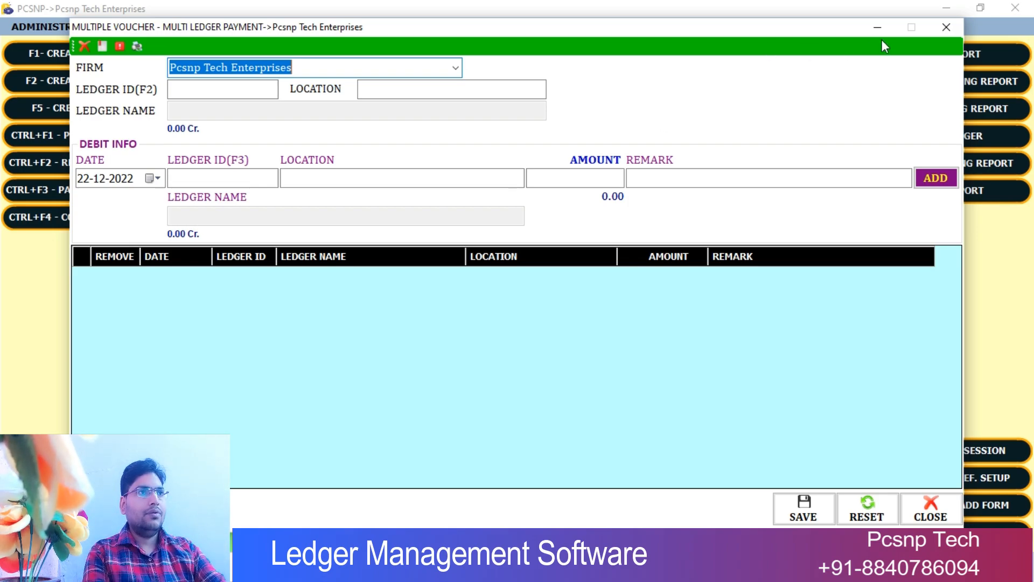
- Close the current voucher window and open a new Multiple Voucher - Multi Ledger Payment form
click(952, 30)
click(212, 27)
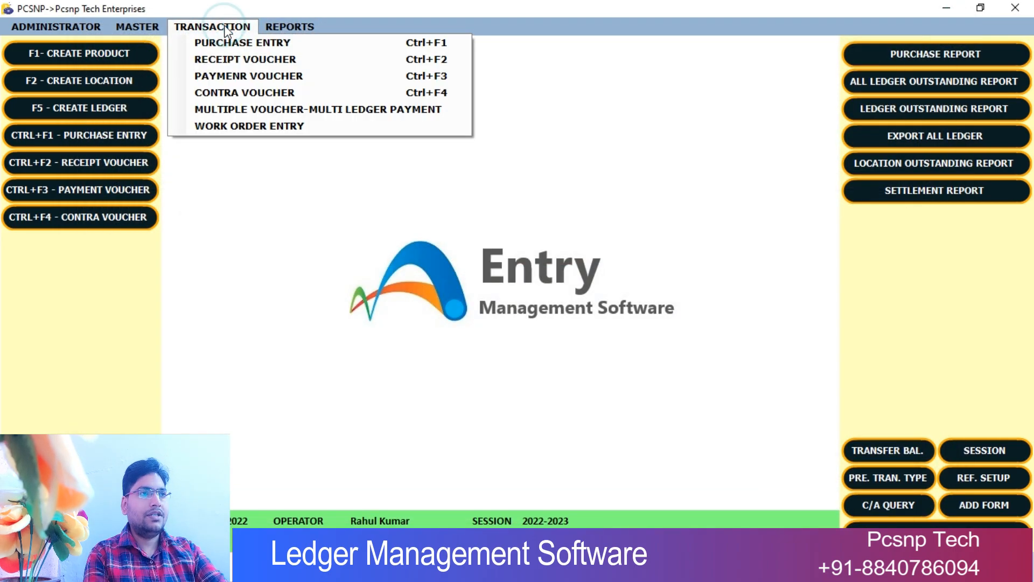
click(255, 108)
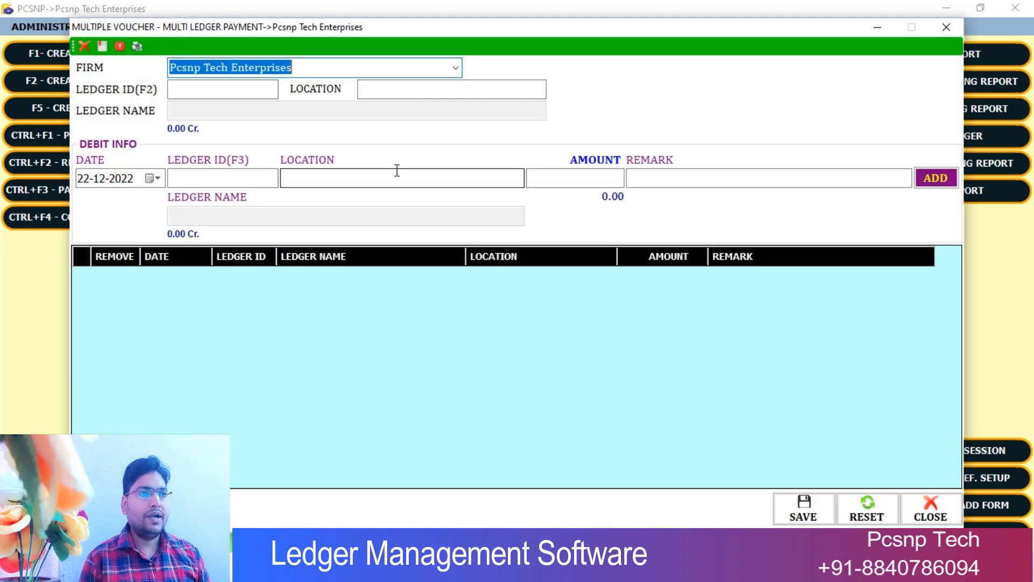
- Choose Cash A/C at KARKARDUMA as the paying ledger for Pcsnp Tech Enterprises
key(Tab)
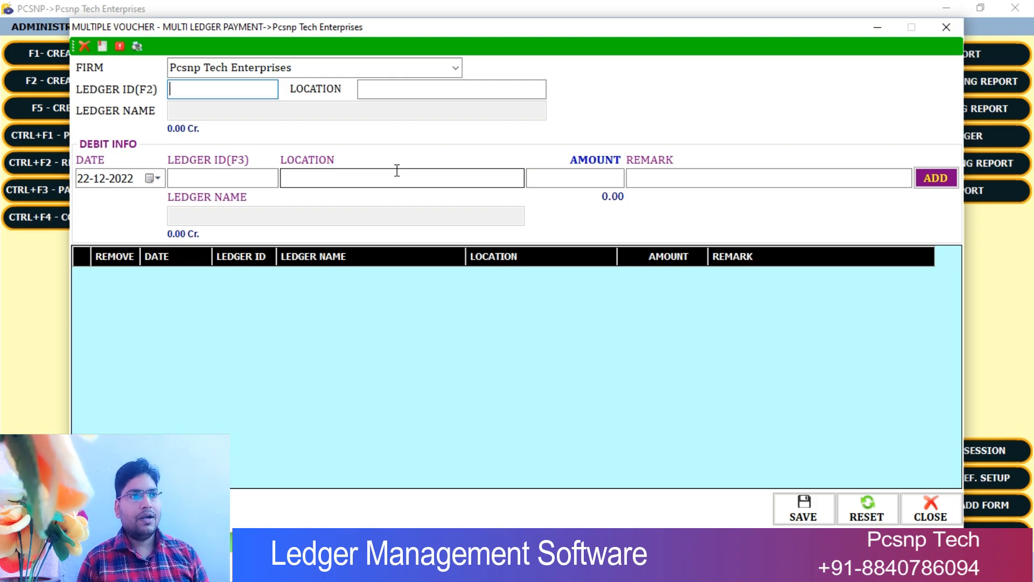
text(cash)
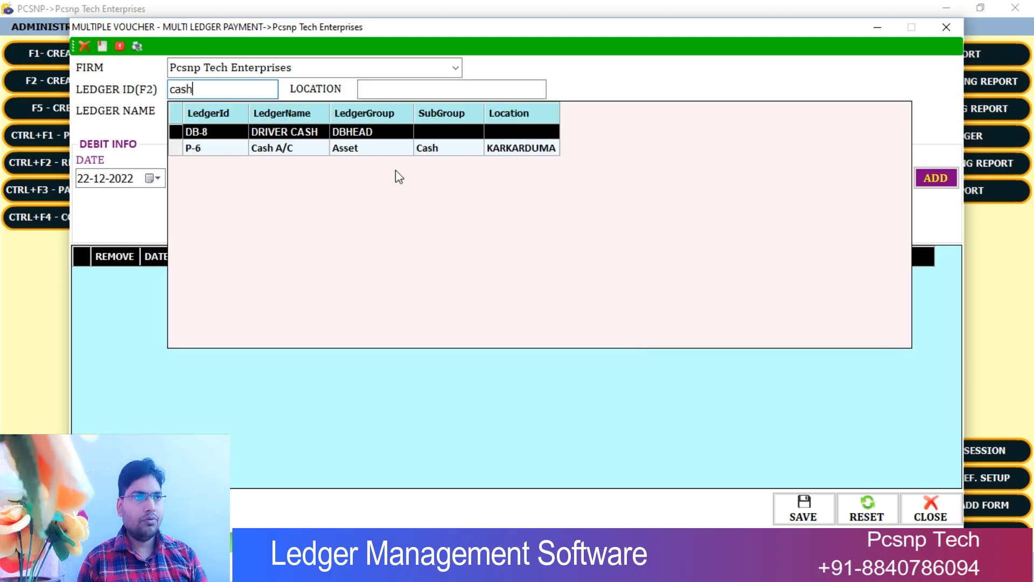
key(Down)
key(Return)
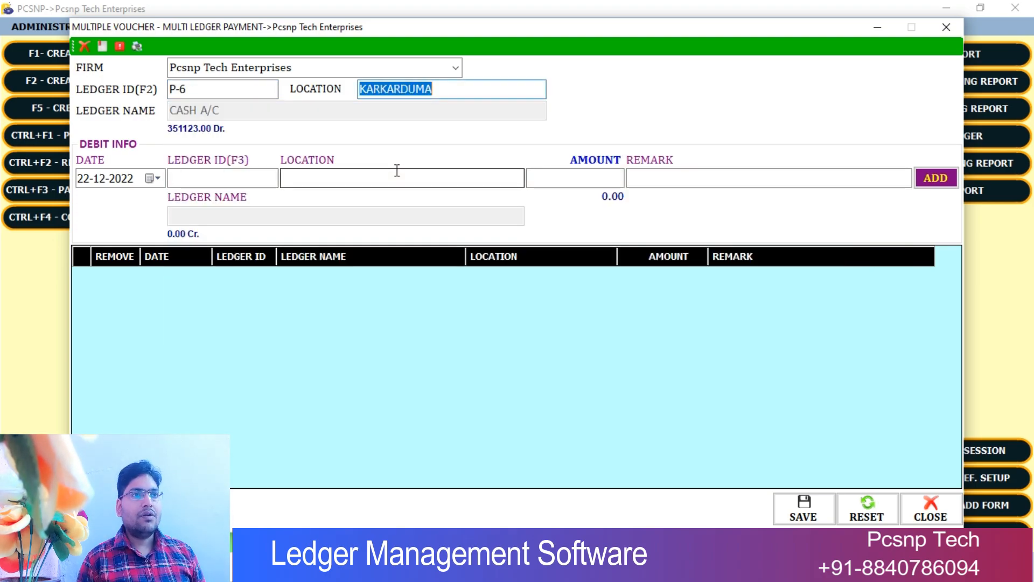
key(Return)
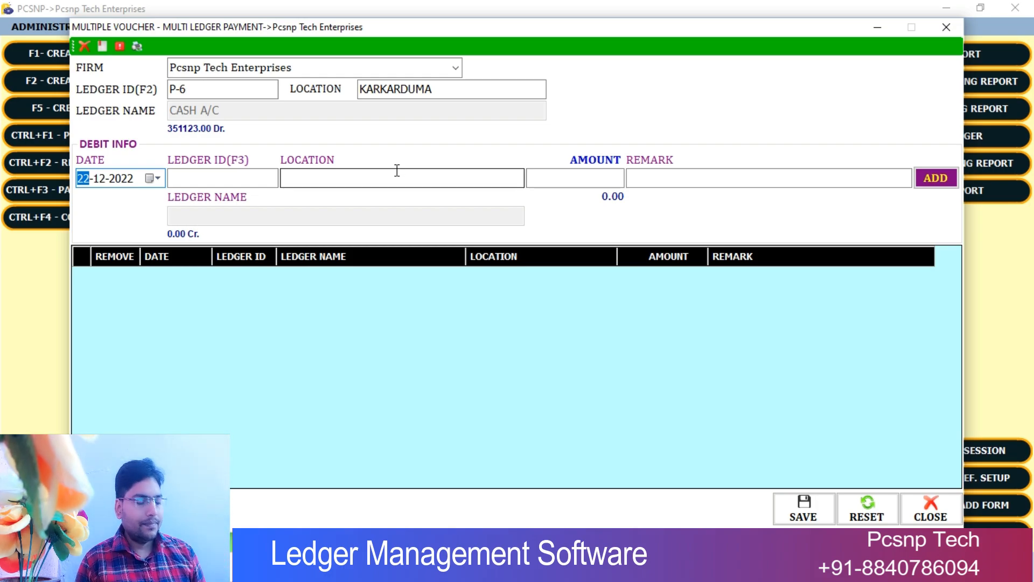
- Add a debit line dated 20-12-2022 for the customer ledger in LAXMI NAGAR with an amount of 3200
text(2)
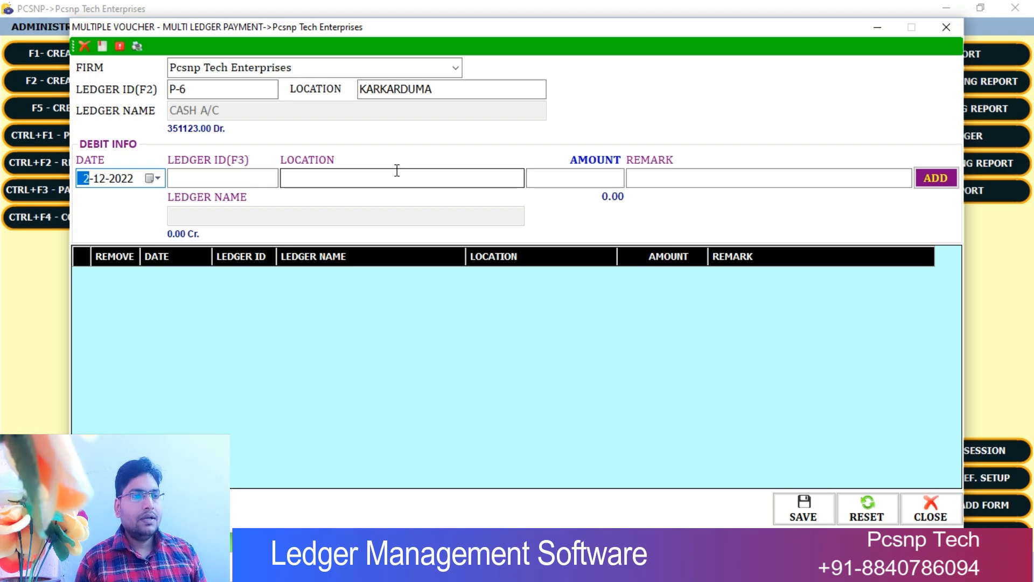
text(0)
key(Return)
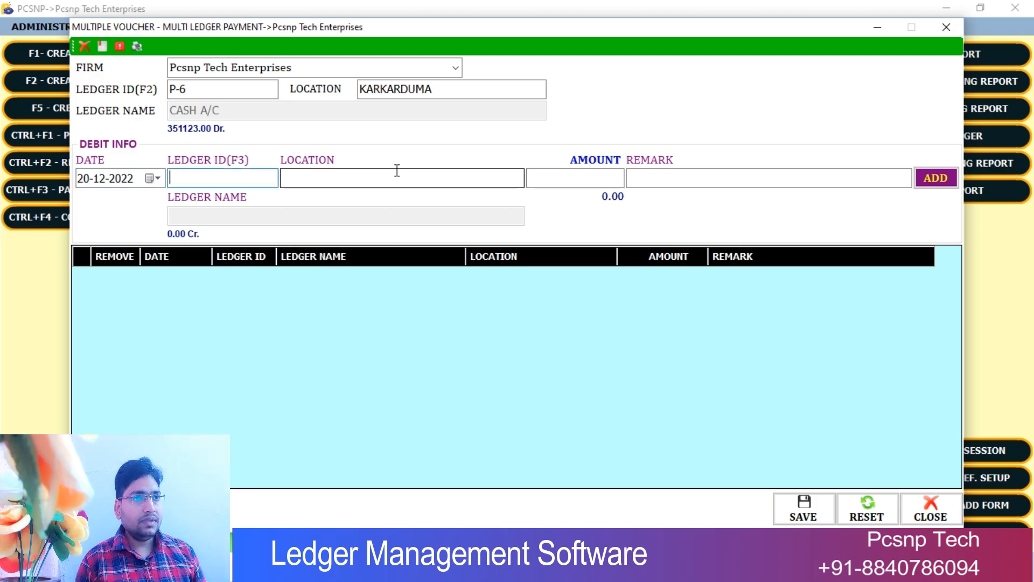
text(am)
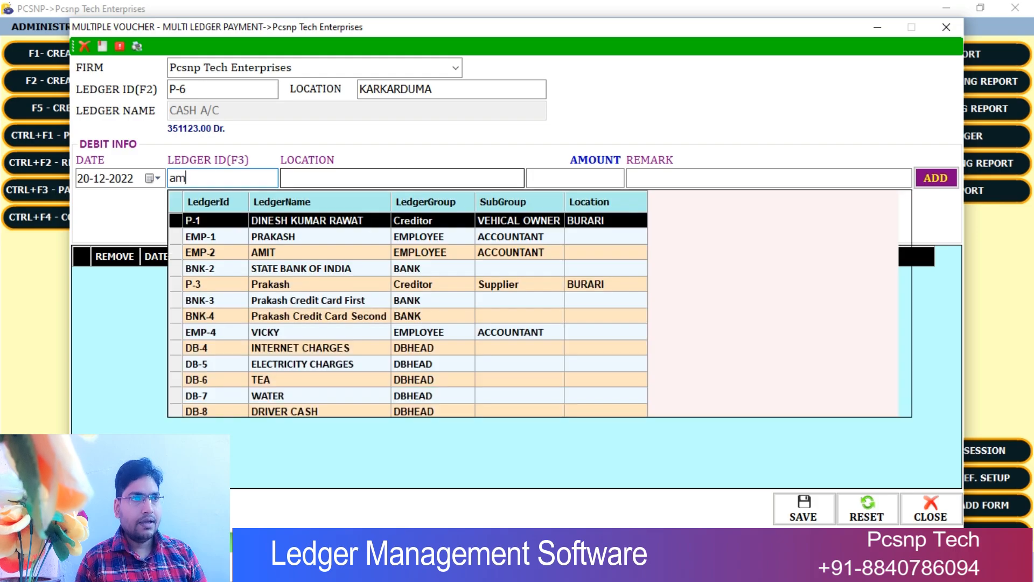
key(Down)
key(Down)
key(Return)
key(Return)
text(3200)
key(Return)
key(Return)
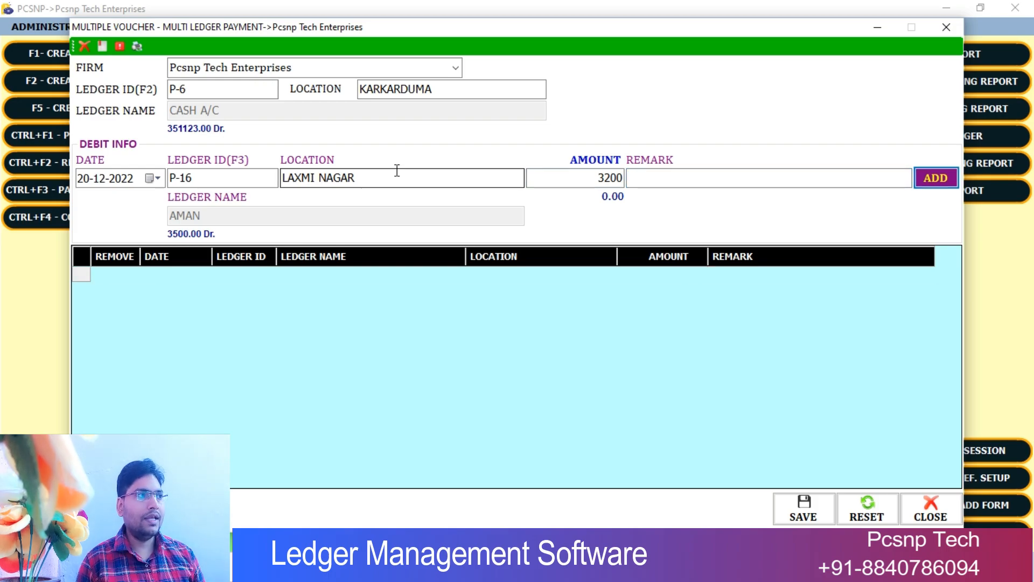
key(Return)
- Add a debit line dated 21-12-2022 for the customer ledger without a location, with an amount of 3200
text(21)
key(Return)
text(am)
key(Down)
key(Return)
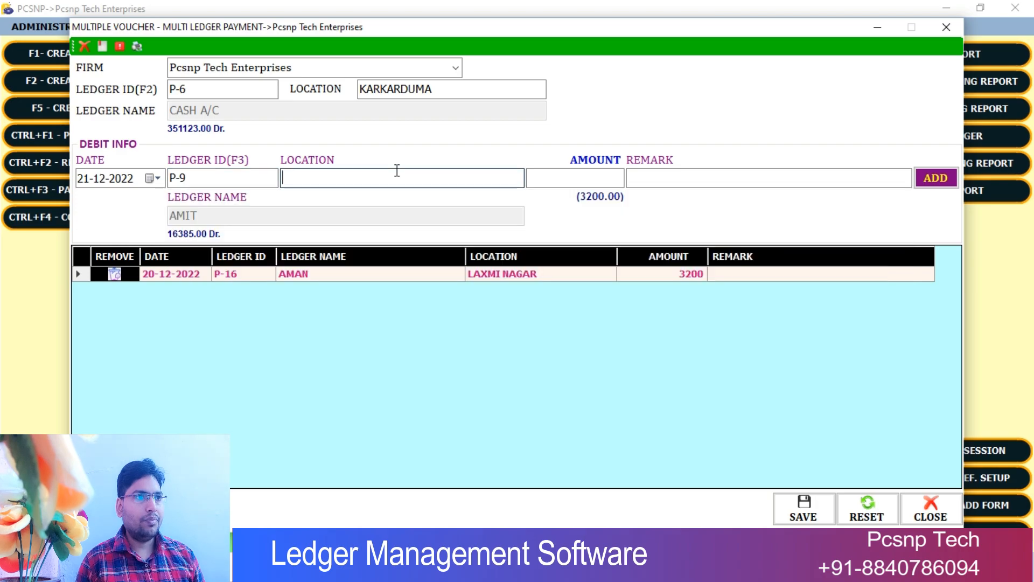
key(Return)
text(3200)
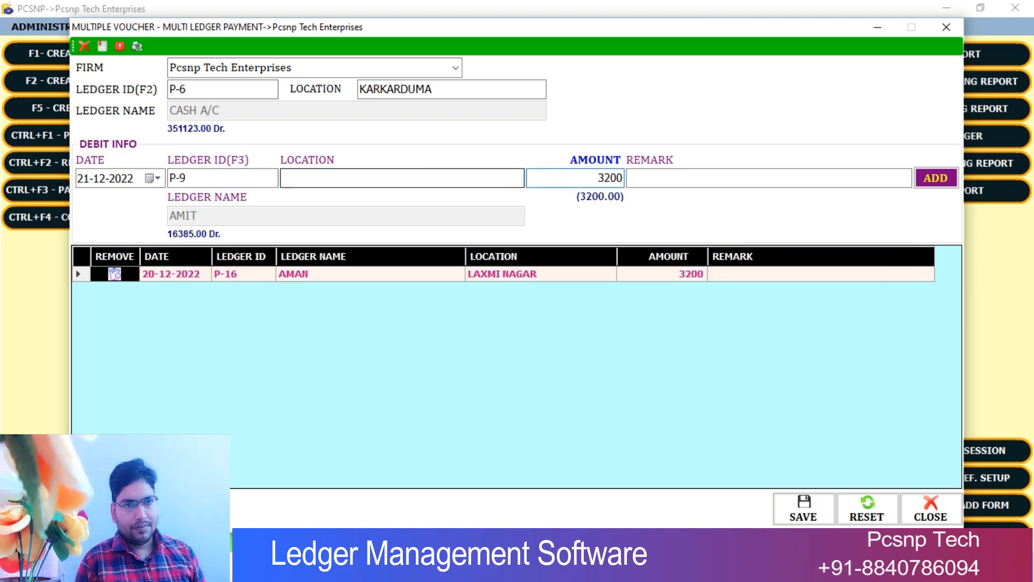
key(Return)
key(Return)
key(Return)
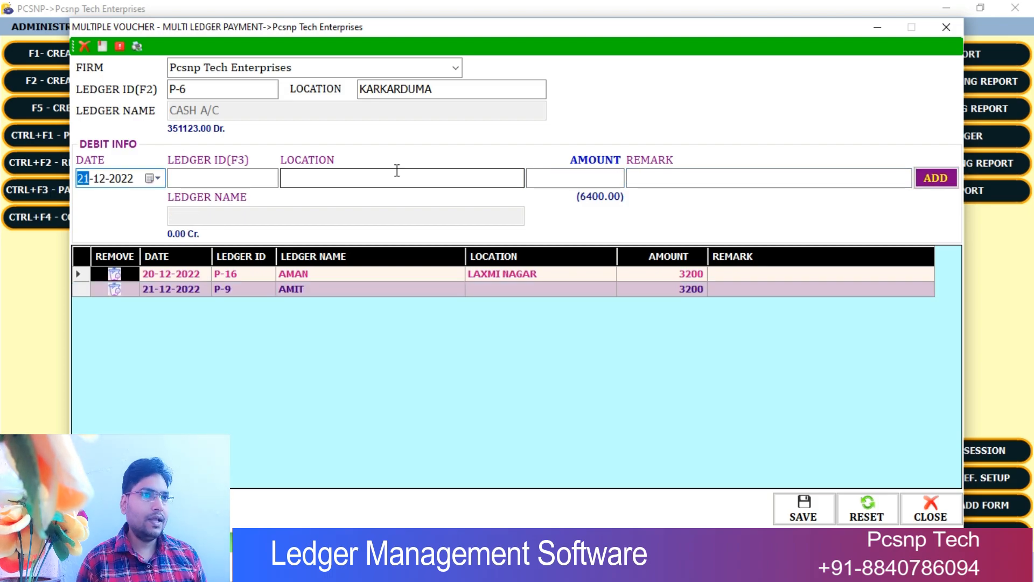
- Add a debit line dated 21-12-2022 for the supplier ledger in BURARI with an amount of 3200
key(Return)
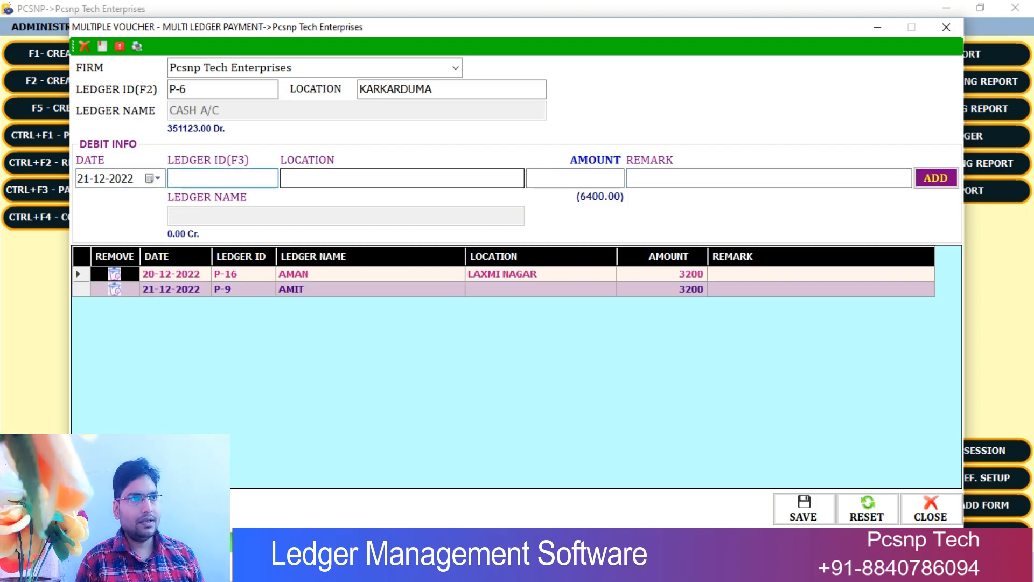
text(a)
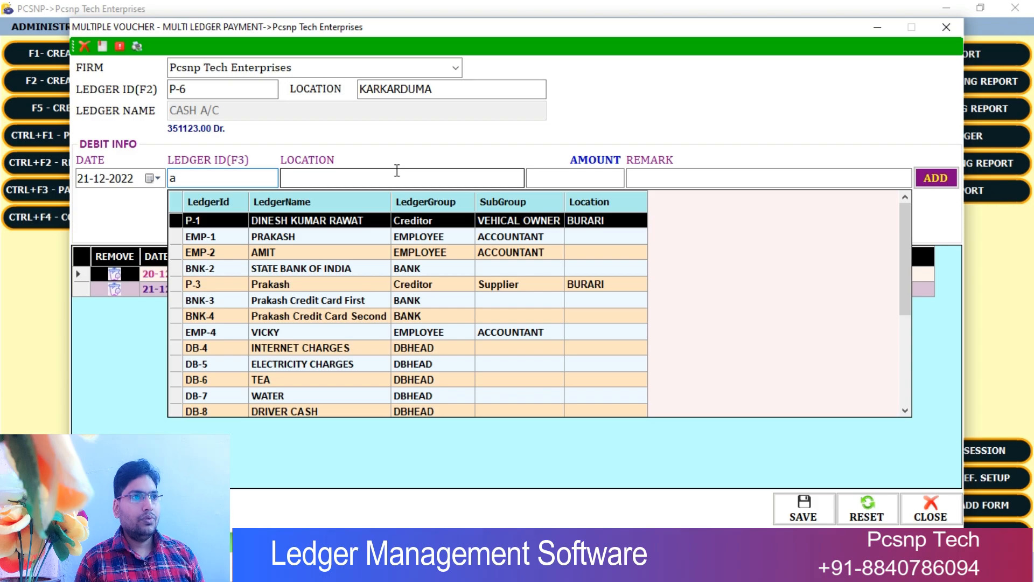
key(Down)
key(Down)
key(Down)
key(Down)
key(Return)
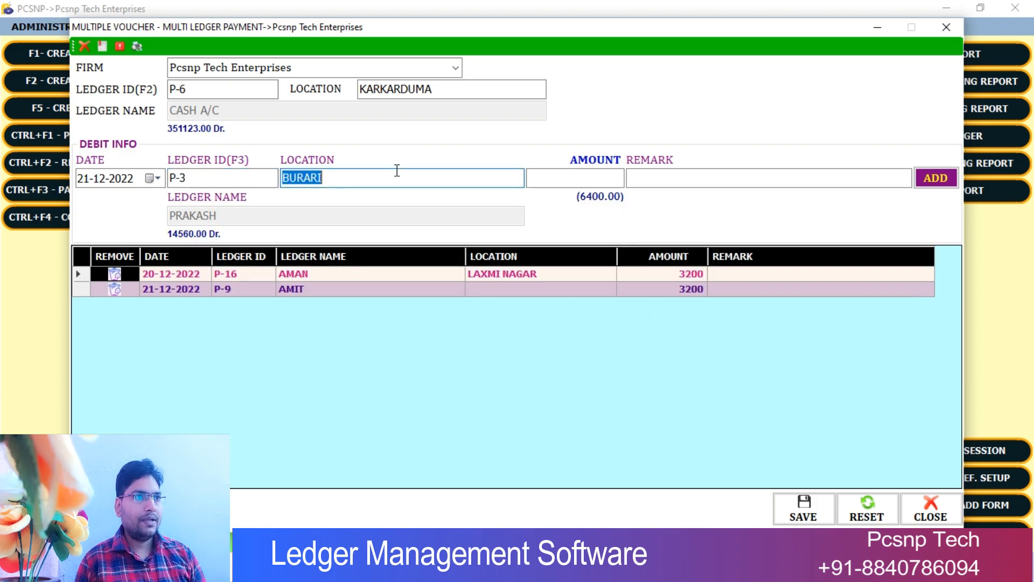
key(Return)
text(3200)
key(Return)
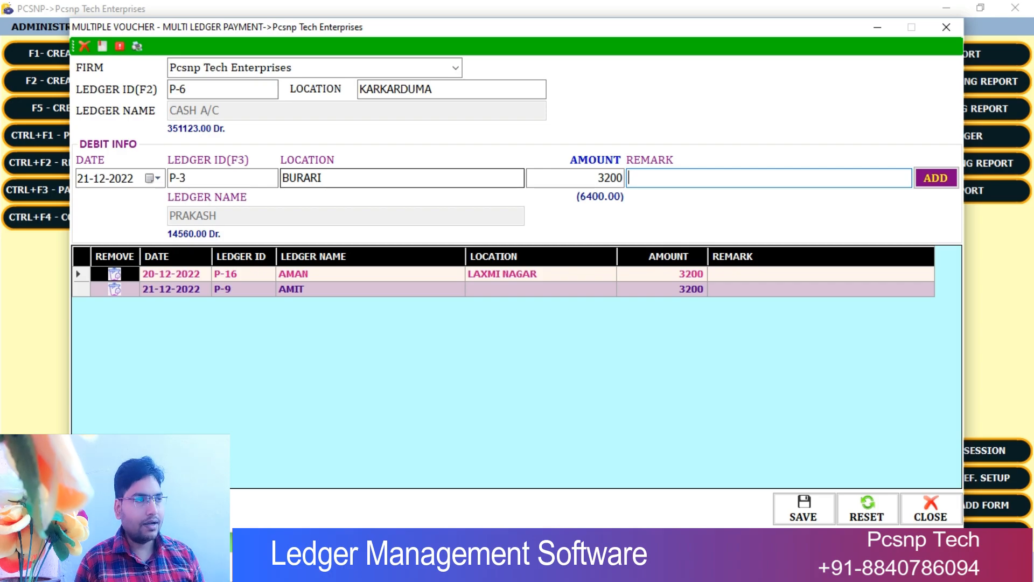
key(Return)
key(Return)
- Add a debit line dated 22-12-2022 for the first supplier ledger in KANPUR with an amount of 3200
key(Up)
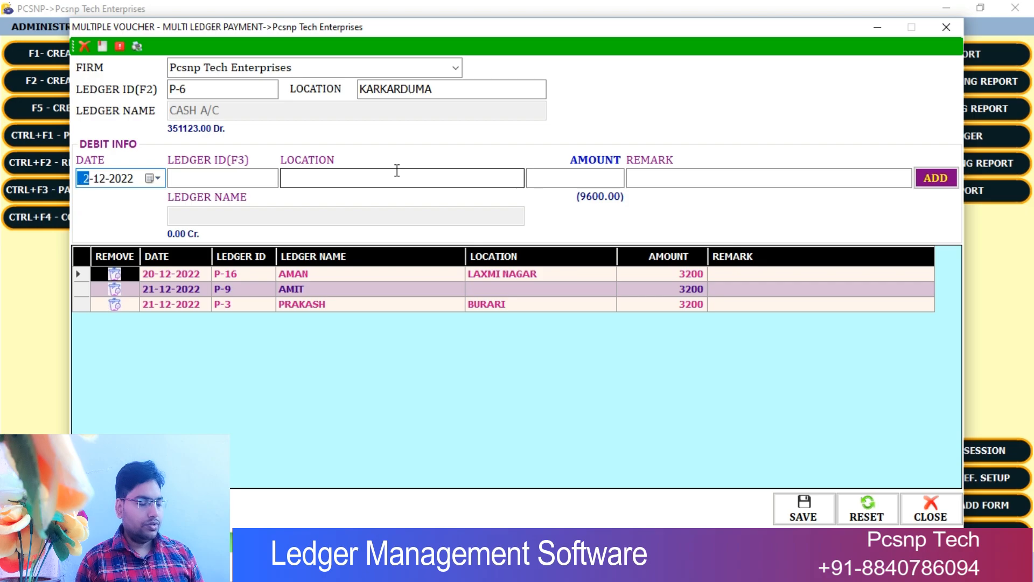
key(Return)
text(p)
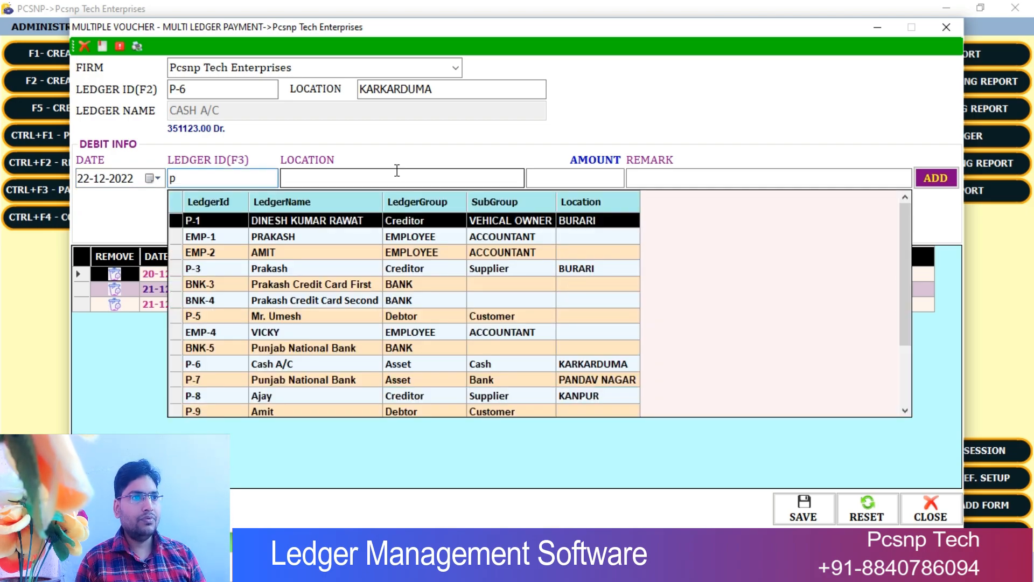
key(Down)
key(Down)
key(Down)
key(Down)
key(Down)
key(Down)
key(Down)
key(Down)
key(Down)
key(Down)
key(Down)
key(Return)
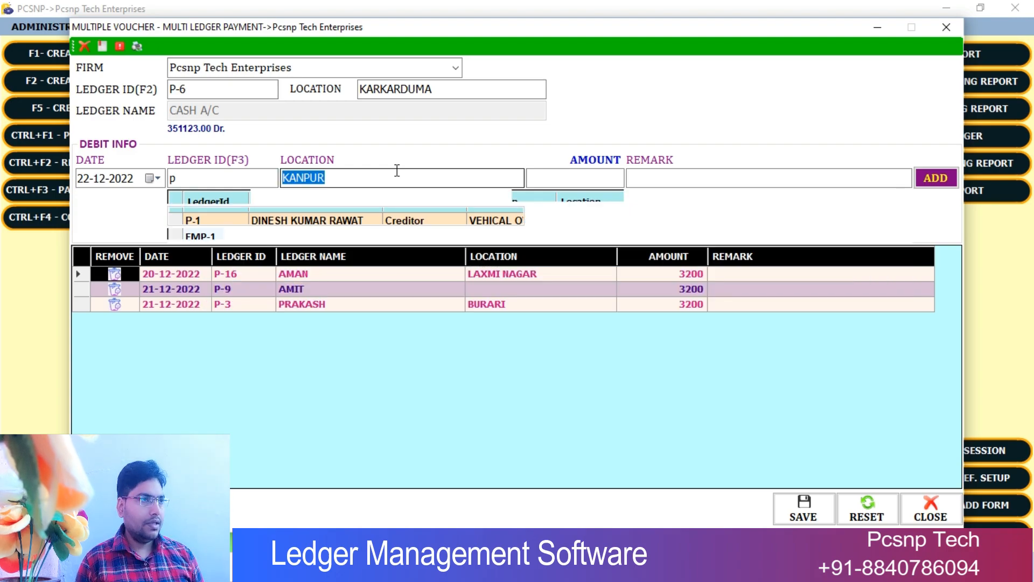
key(Return)
text(3200)
key(Return)
key(Return)
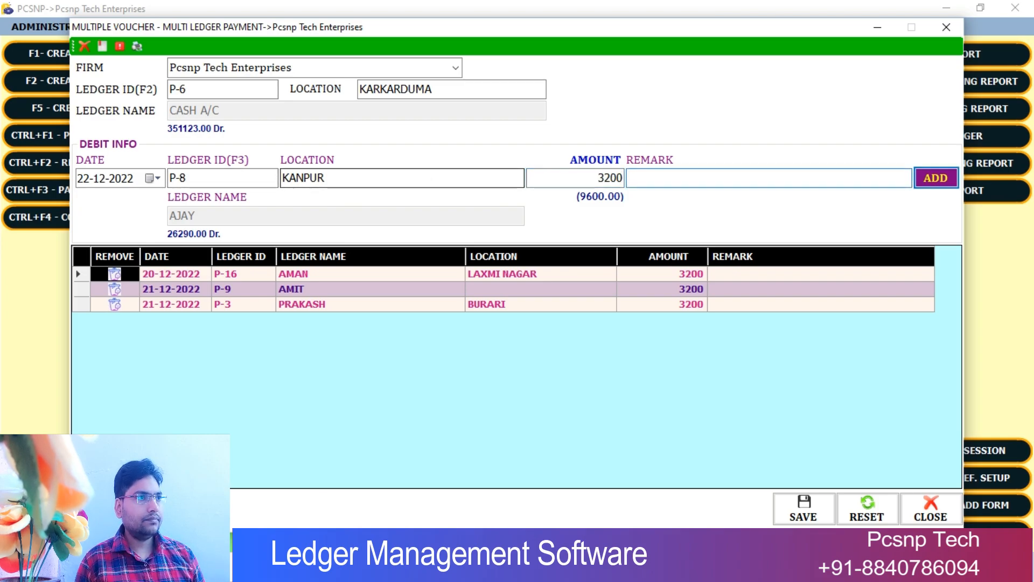
key(Return)
- Add a debit line dated 22-12-2022 for another party's ledger with an amount of 3200, leaving its location empty
text(am)
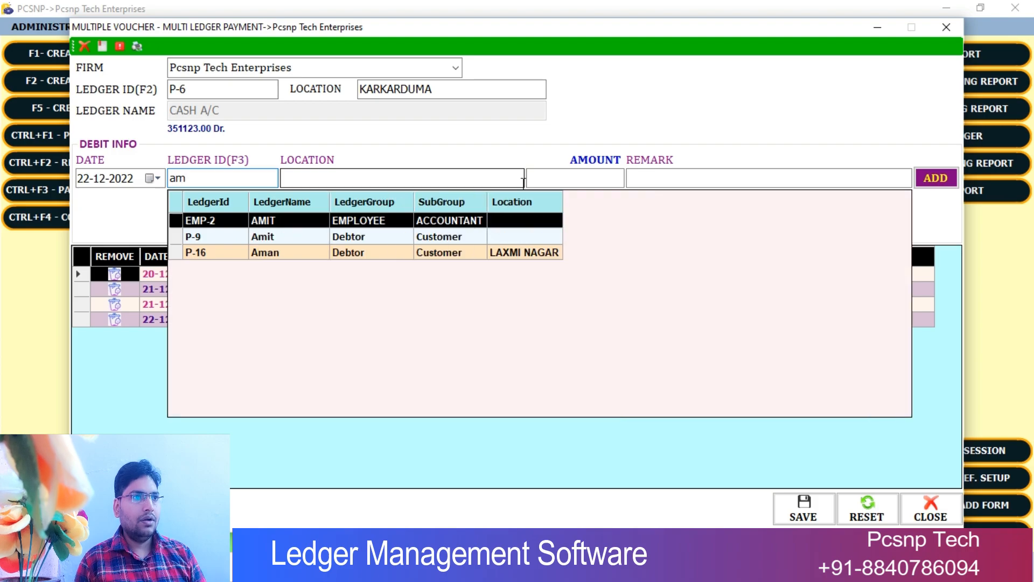
key(BackSpace)
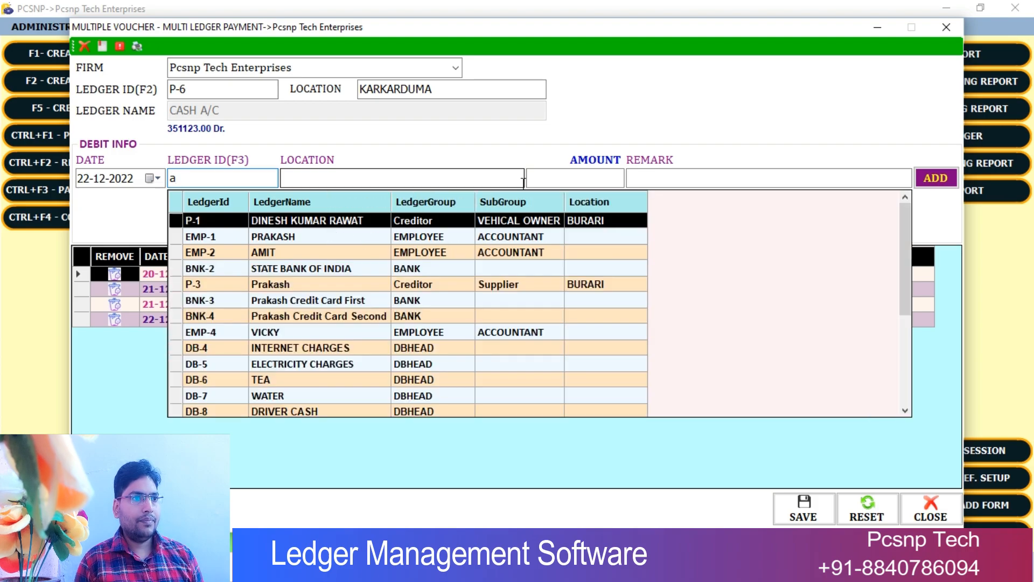
key(Down)
key(Down)
key(Down)
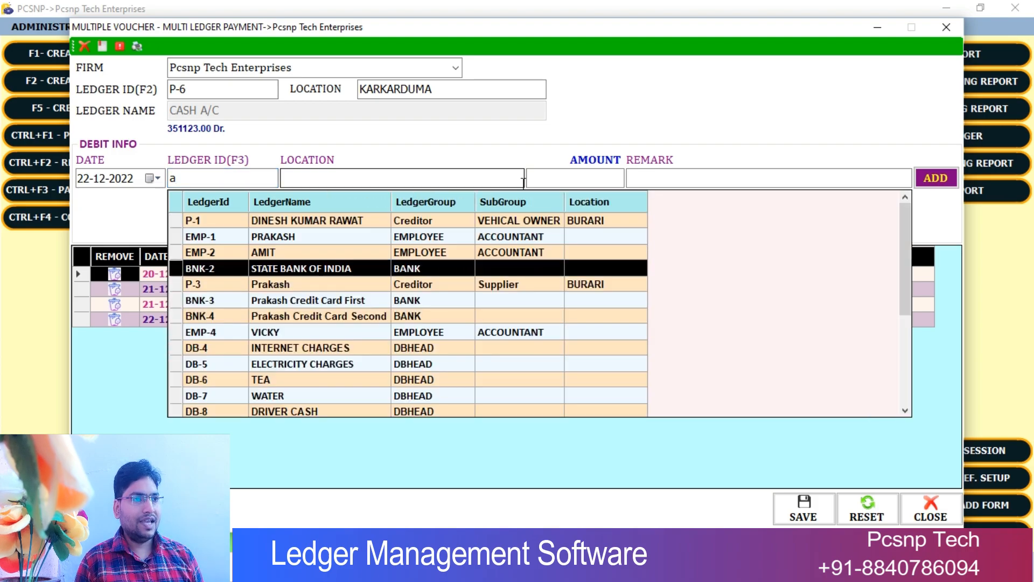
key(Down)
key(Down)
key(Down)
key(Down)
key(Down)
key(Down)
key(Down)
key(Down)
key(Down)
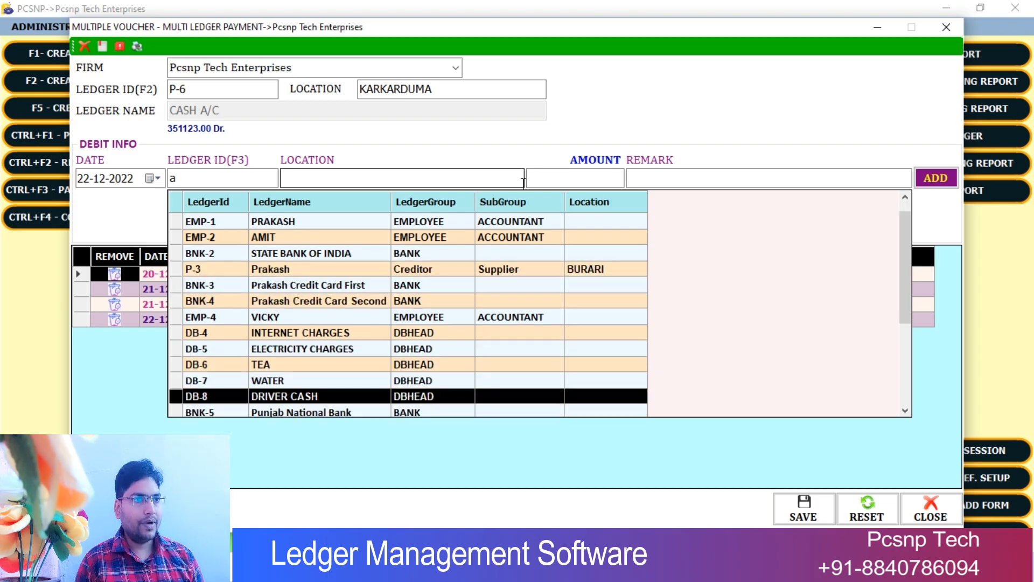
key(Down)
key(Down)
key(Down)
key(Down)
key(Down)
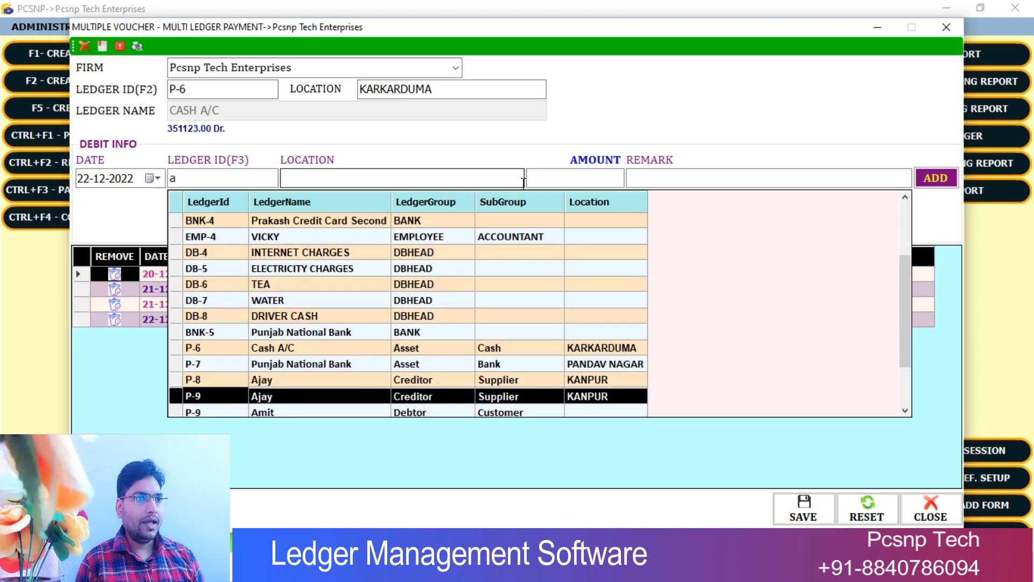
key(Down)
key(Return)
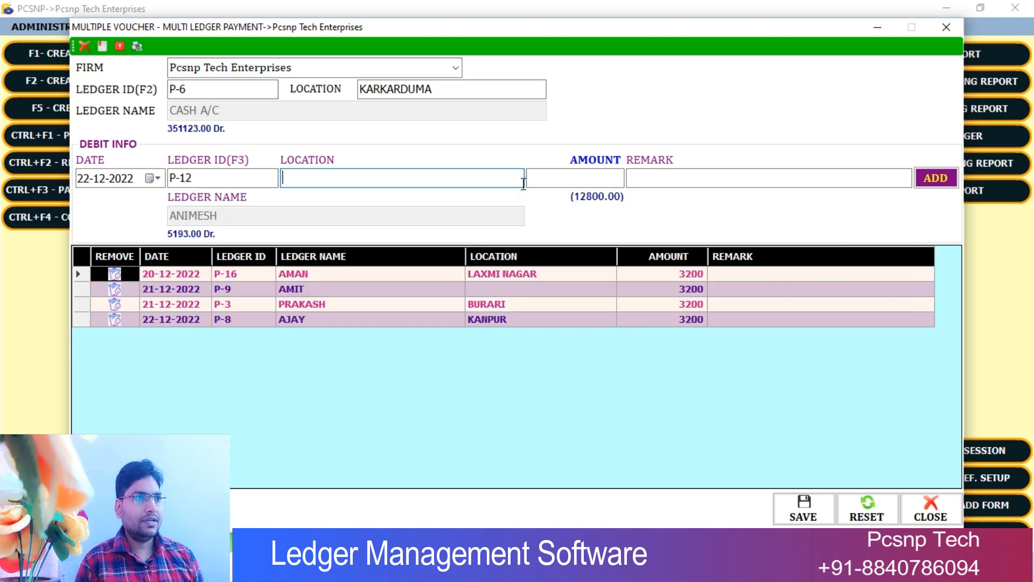
key(Return)
text(3200)
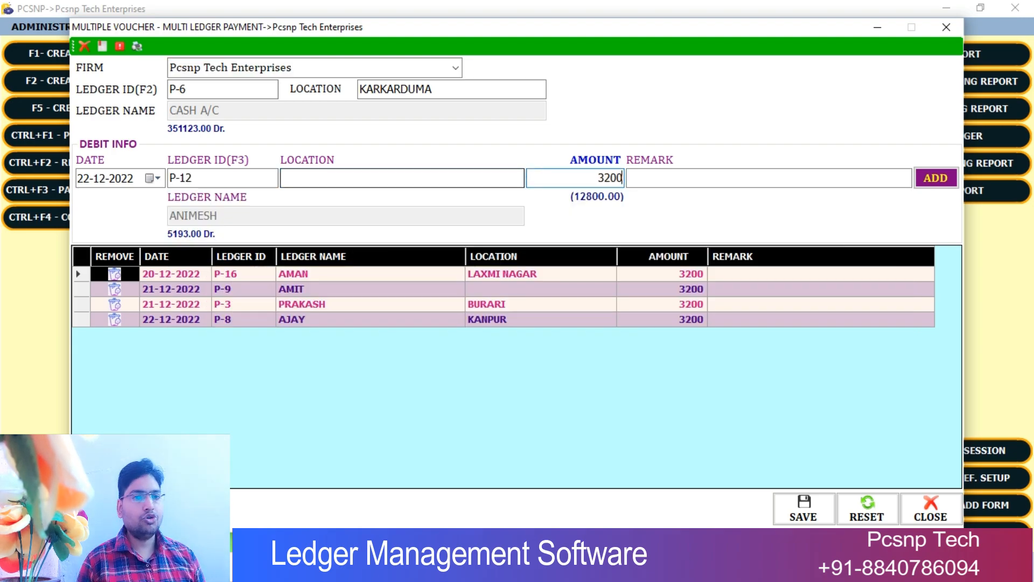
key(Return)
key(Return)
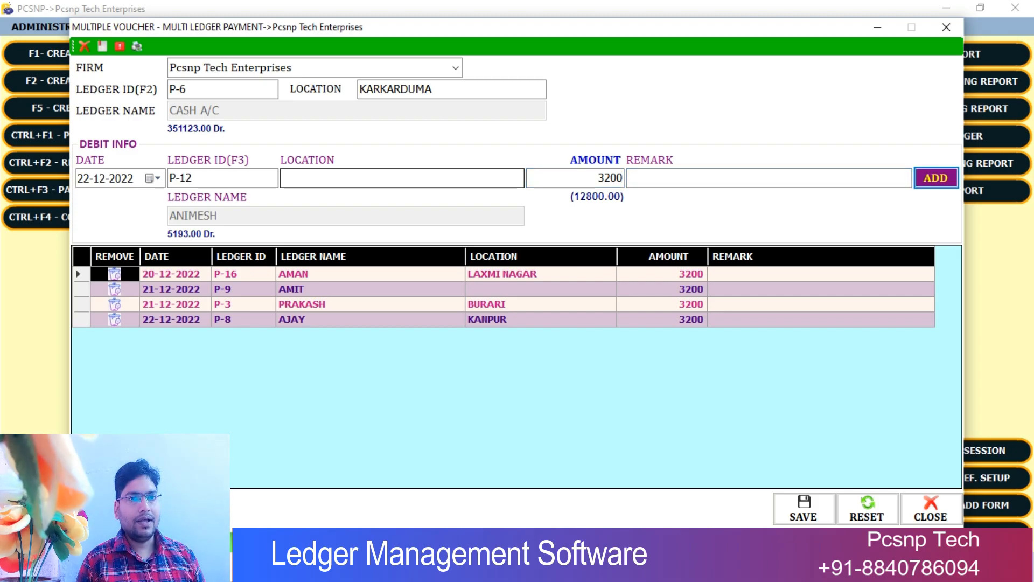
key(Return)
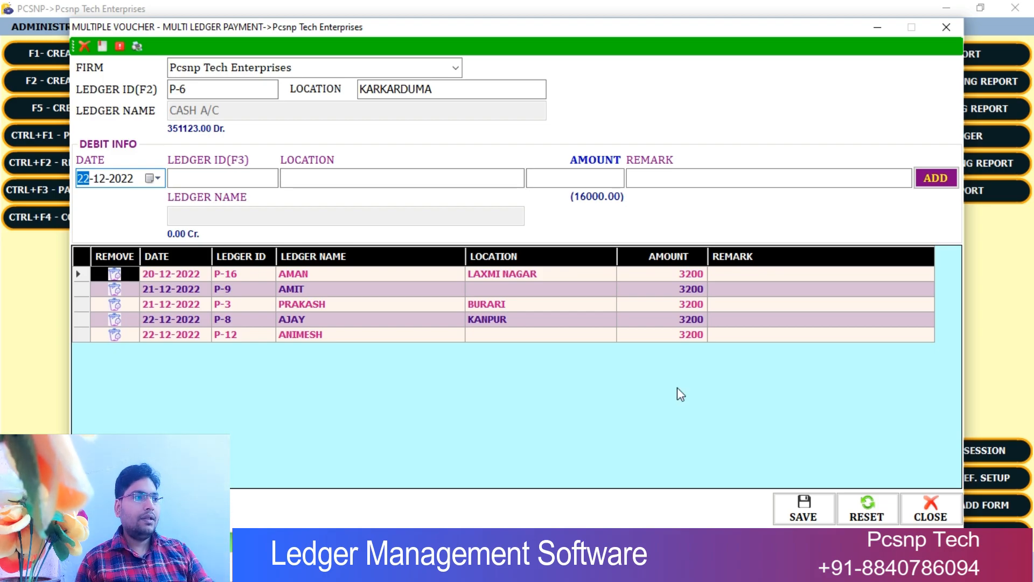
- Save the multiple payment voucher and close its entry form
click(787, 518)
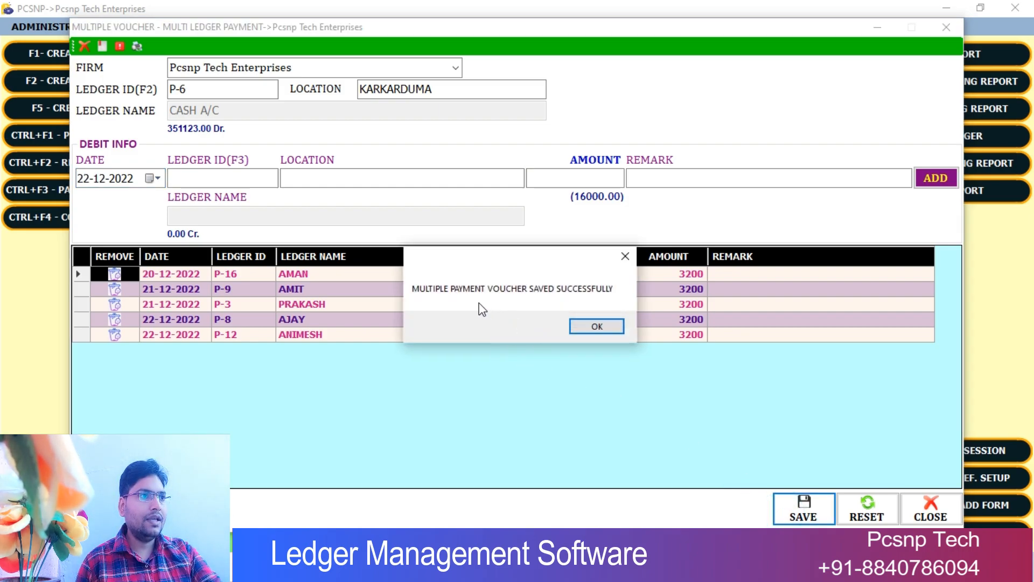
click(579, 332)
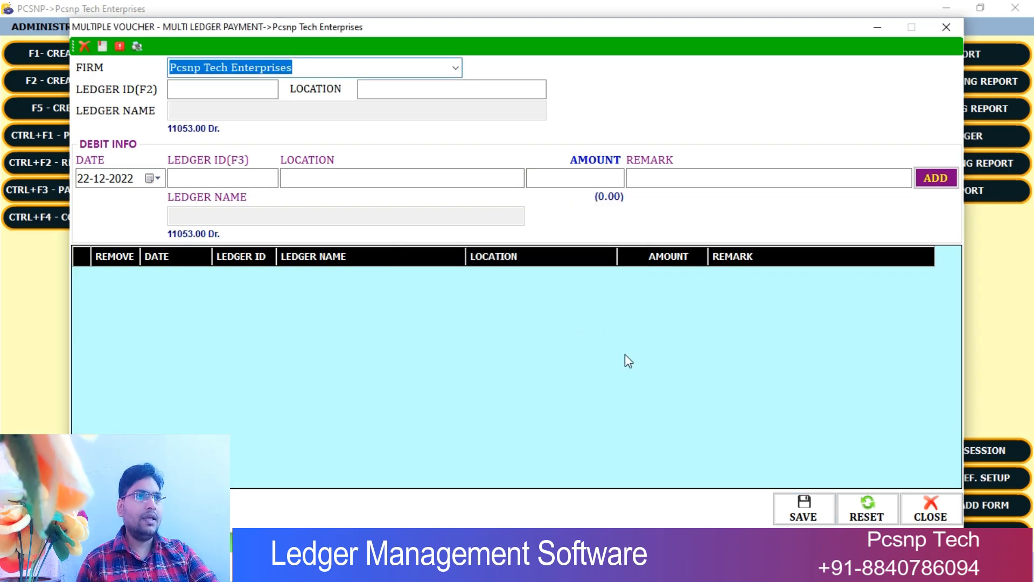
click(941, 30)
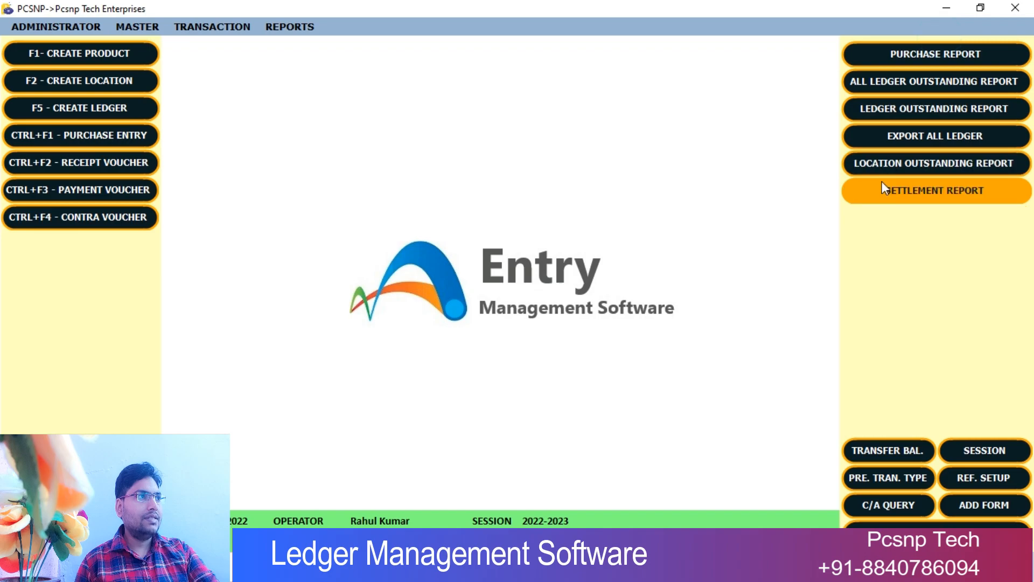
- Generate the ledger outstanding report for Cash A/C covering all dates, examine the payments on its last page, and close it
click(899, 108)
click(638, 239)
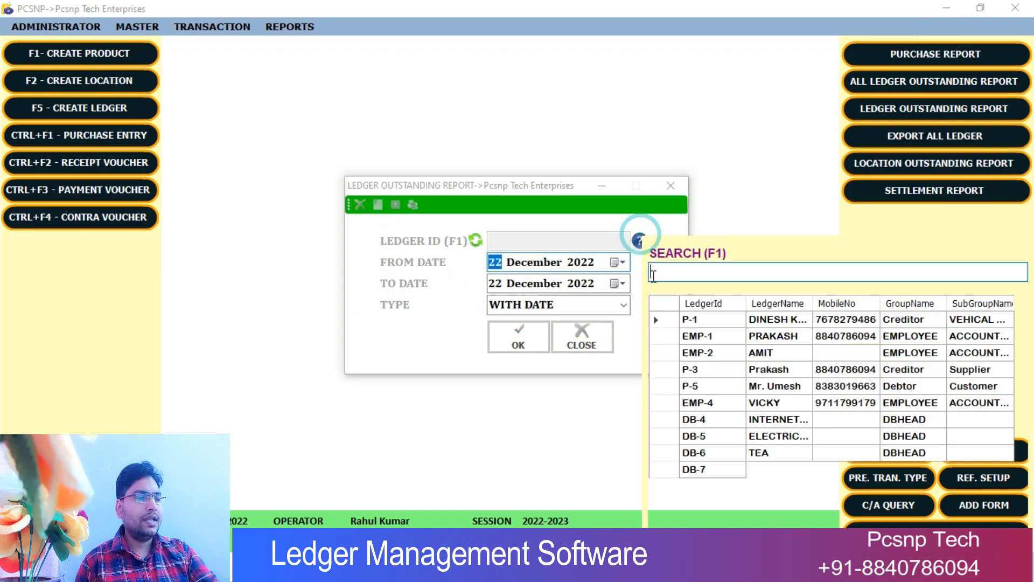
text(ca)
double_click(721, 353)
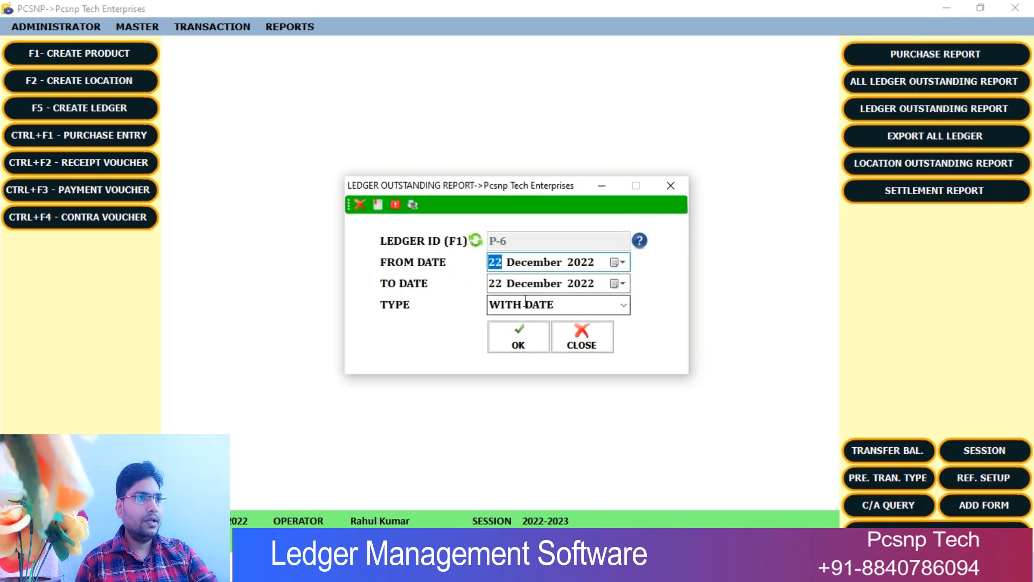
click(623, 304)
click(574, 337)
click(517, 339)
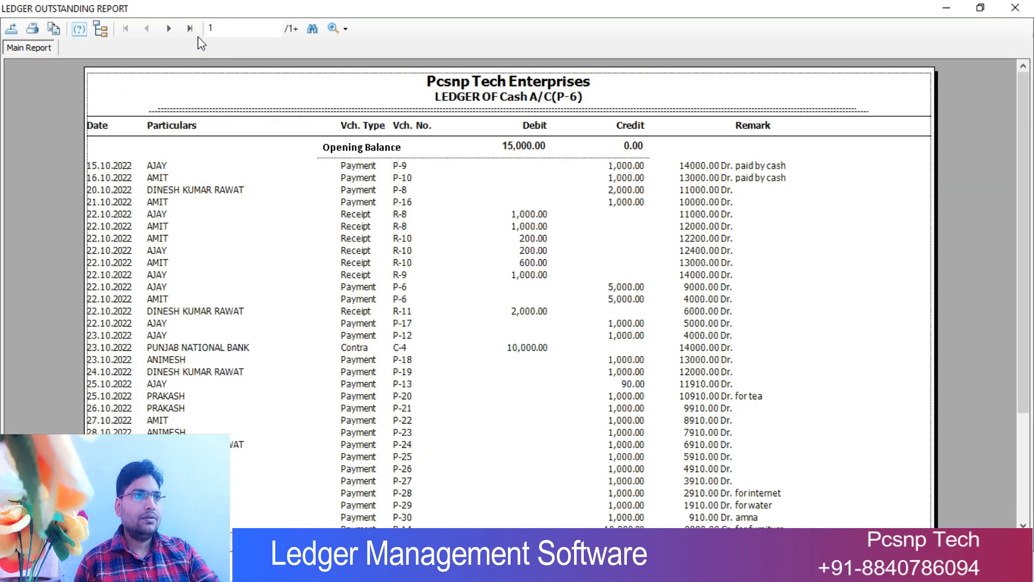
click(189, 28)
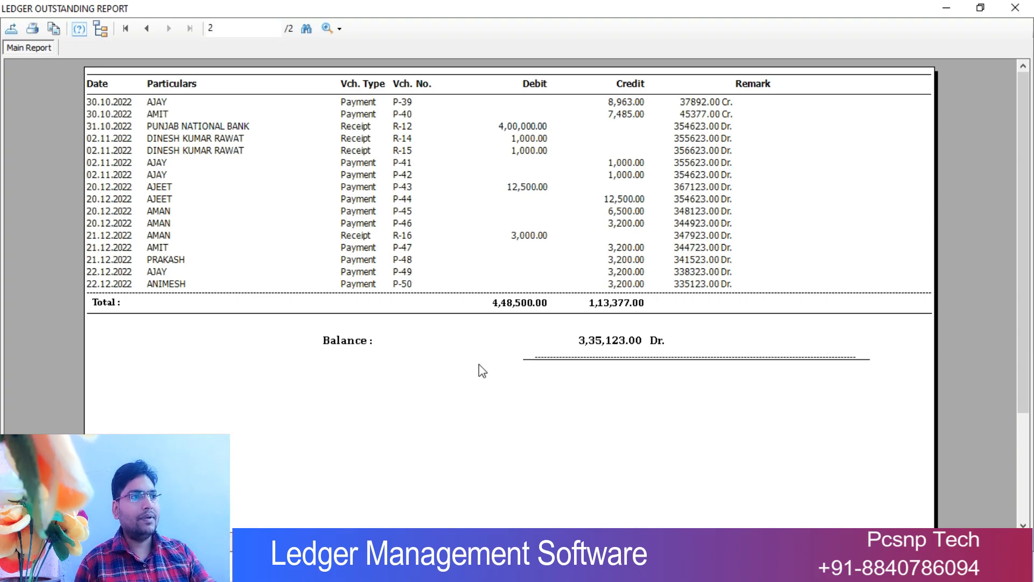
key(Escape)
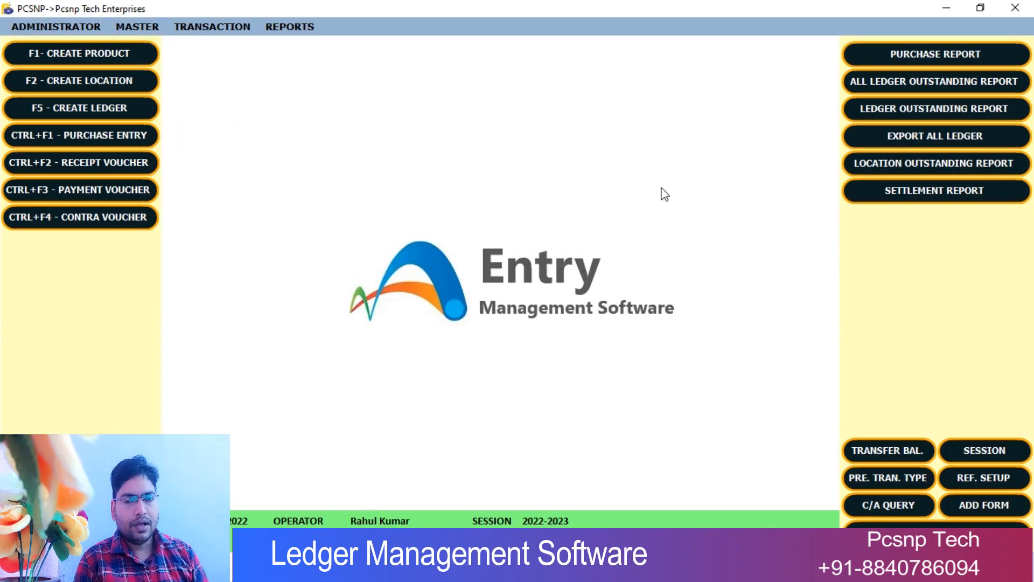